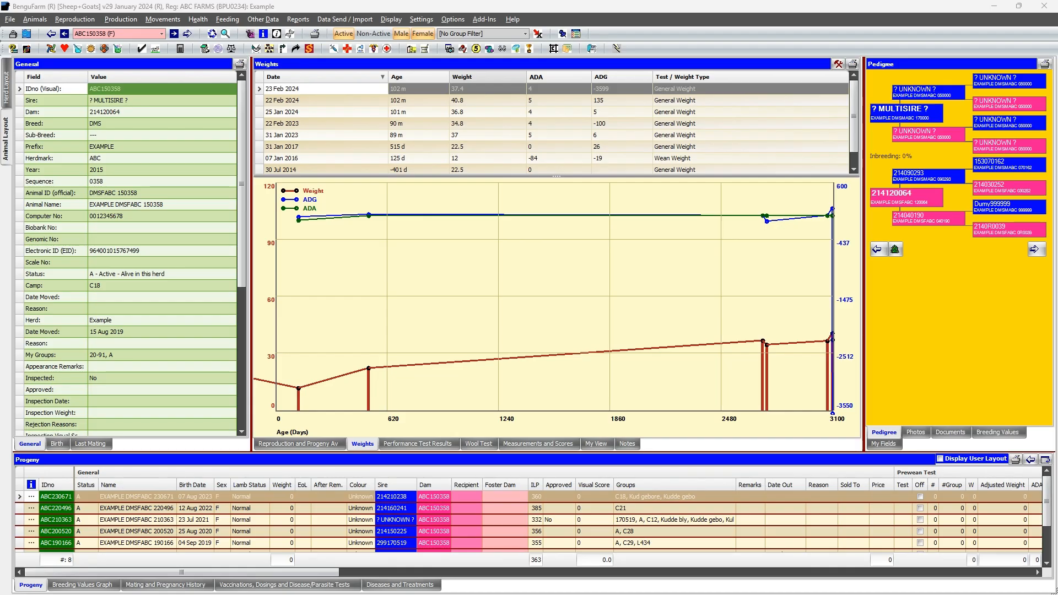
Open the Other settings for herds and try to set the Allflex APR / AWR Task Category to BKB - DSS
{"action": "left_click", "coordinate": [422, 20]}
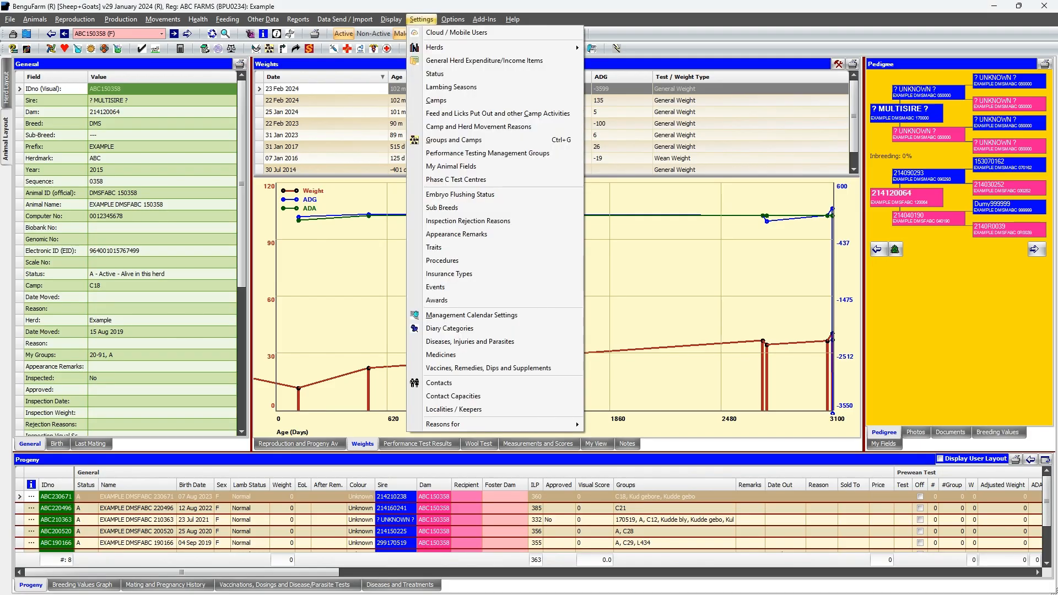
{"action": "mouse_move", "coordinate": [435, 47]}
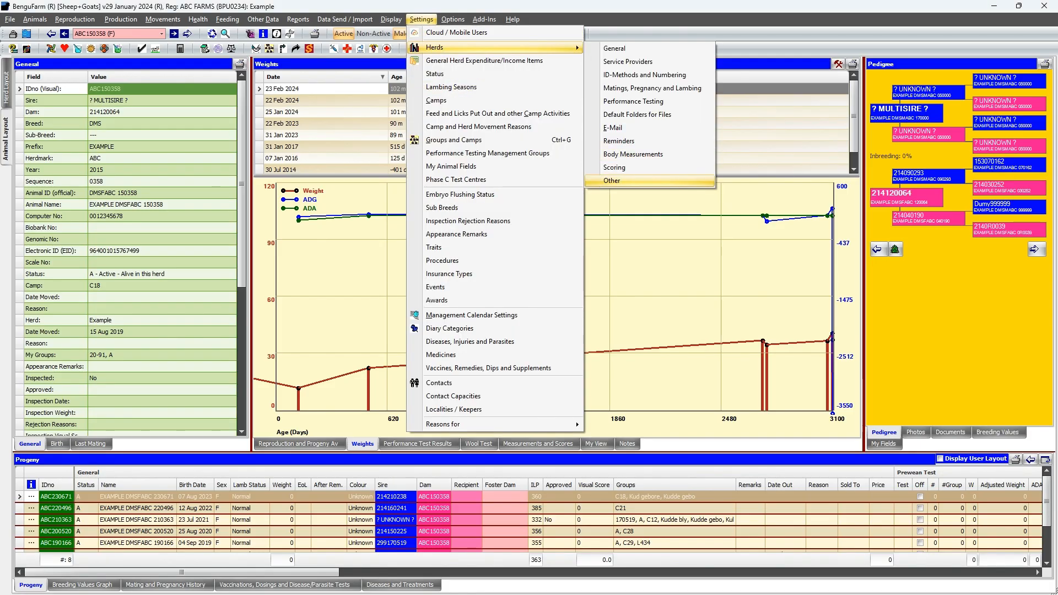
{"action": "left_click", "coordinate": [611, 180]}
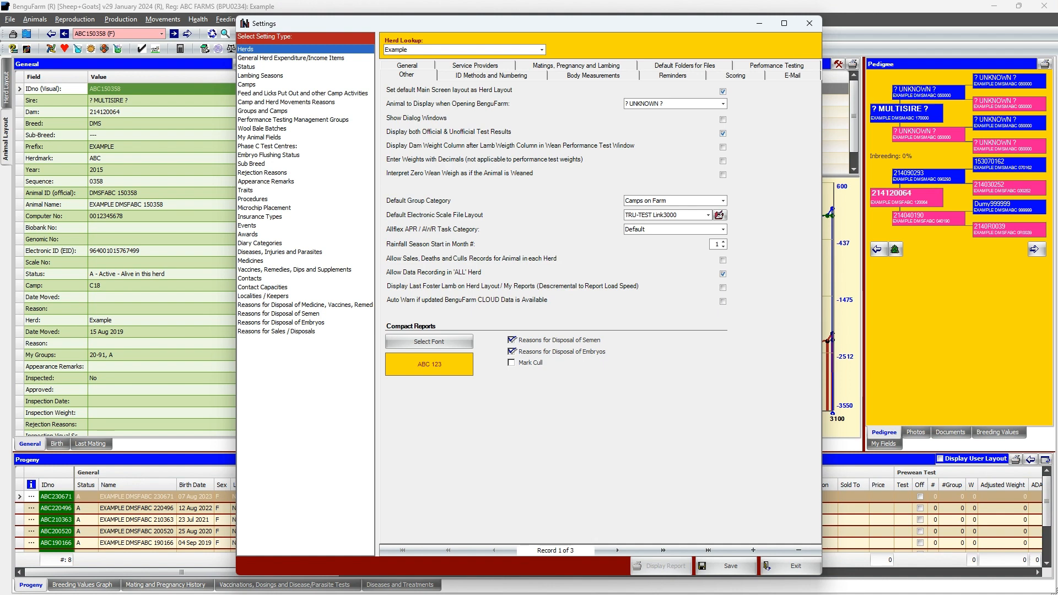
{"action": "left_click", "coordinate": [722, 229]}
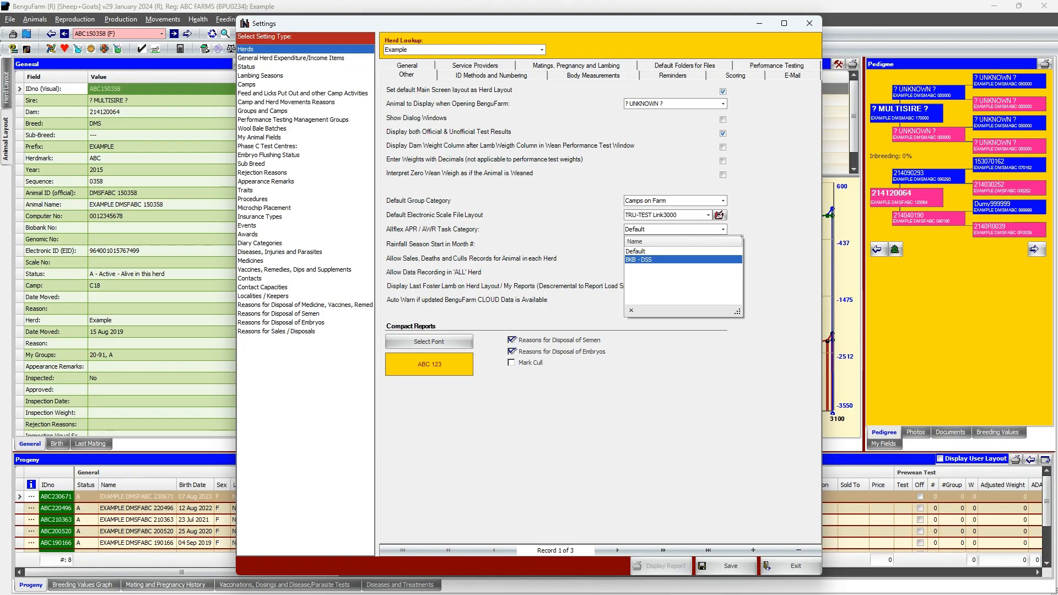
{"action": "left_click", "coordinate": [639, 260]}
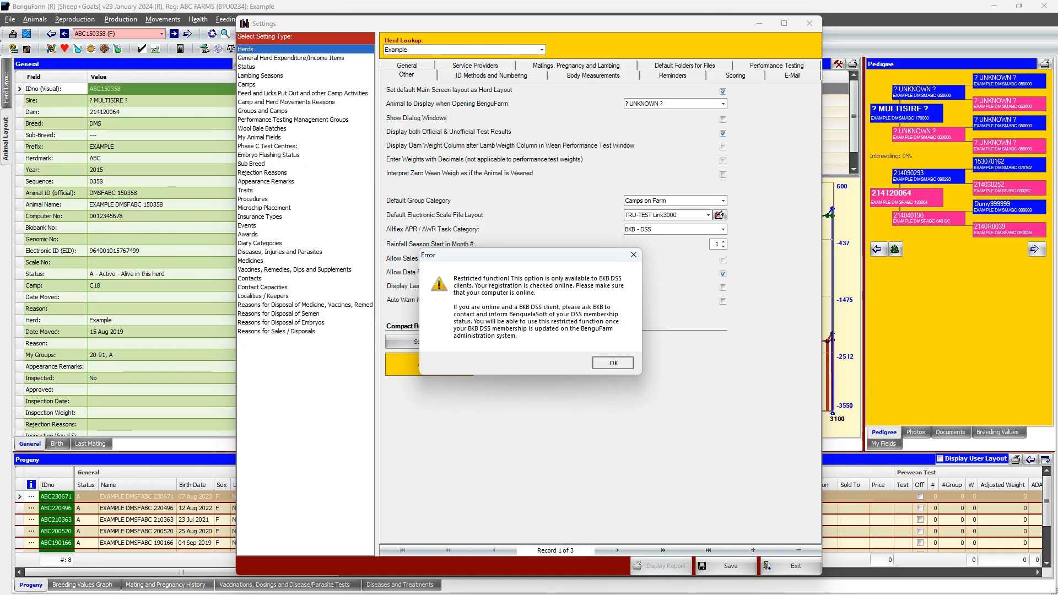
{"action": "left_click", "coordinate": [613, 362]}
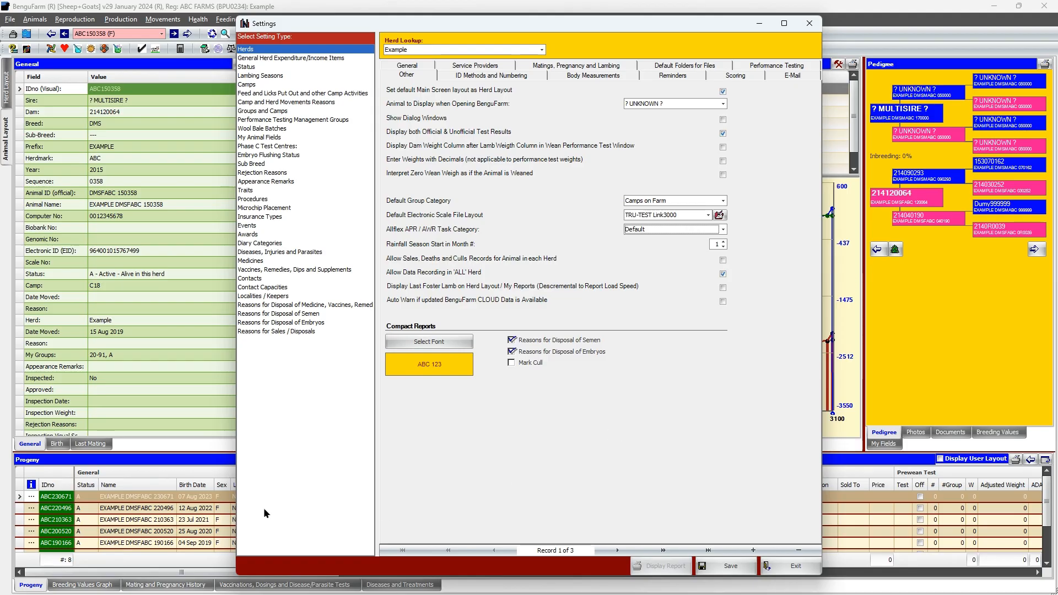
{"action": "left_click", "coordinate": [152, 531]}
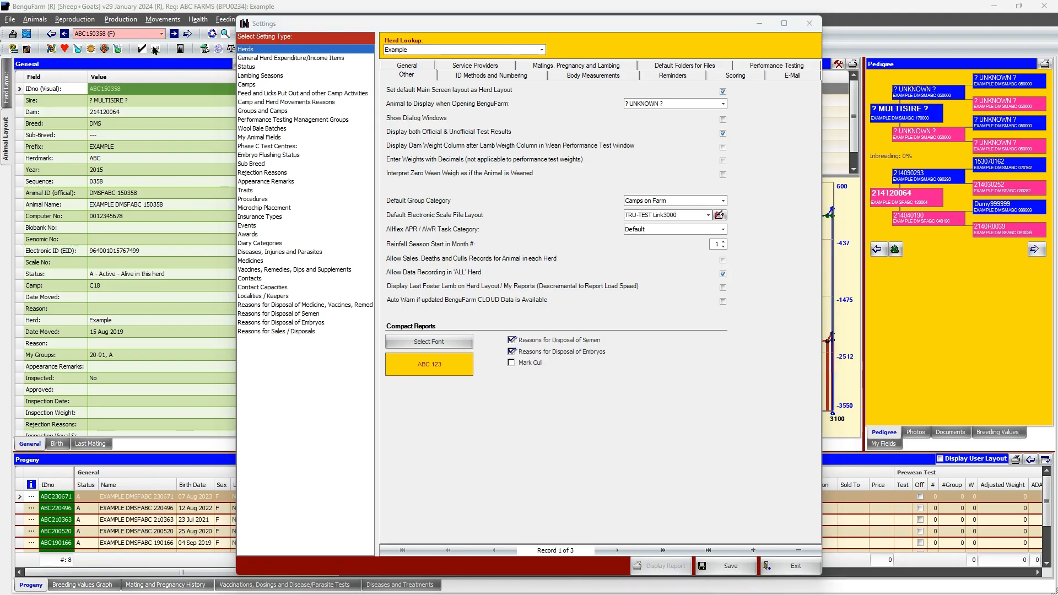
Set the Example herd's Allflex APR / AWR Task Category to BKB - DSS and save the settings
{"action": "left_click", "coordinate": [722, 229]}
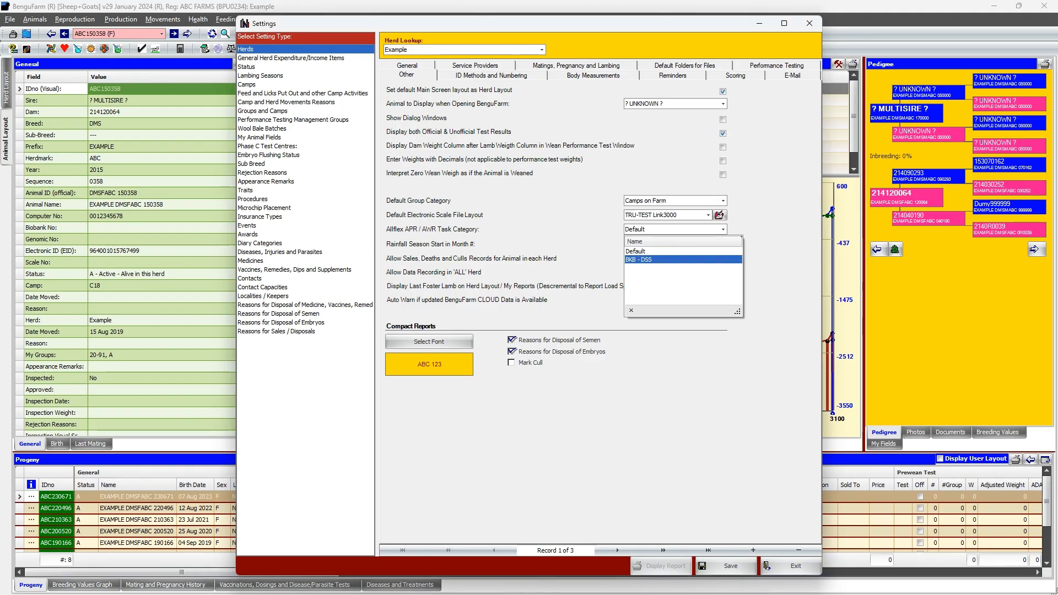
{"action": "key", "text": "Return"}
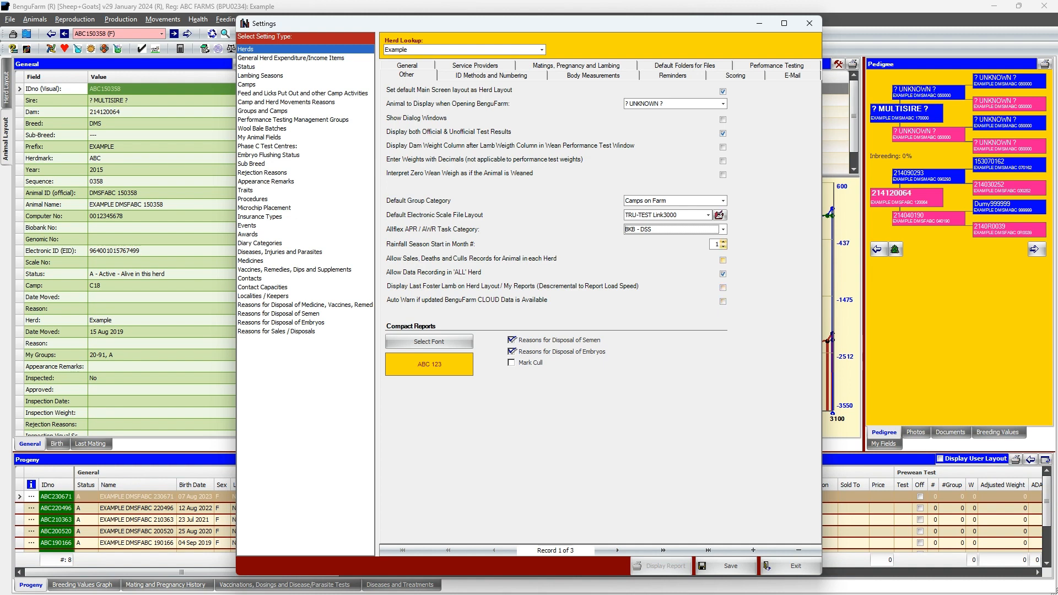
{"action": "left_click", "coordinate": [716, 566]}
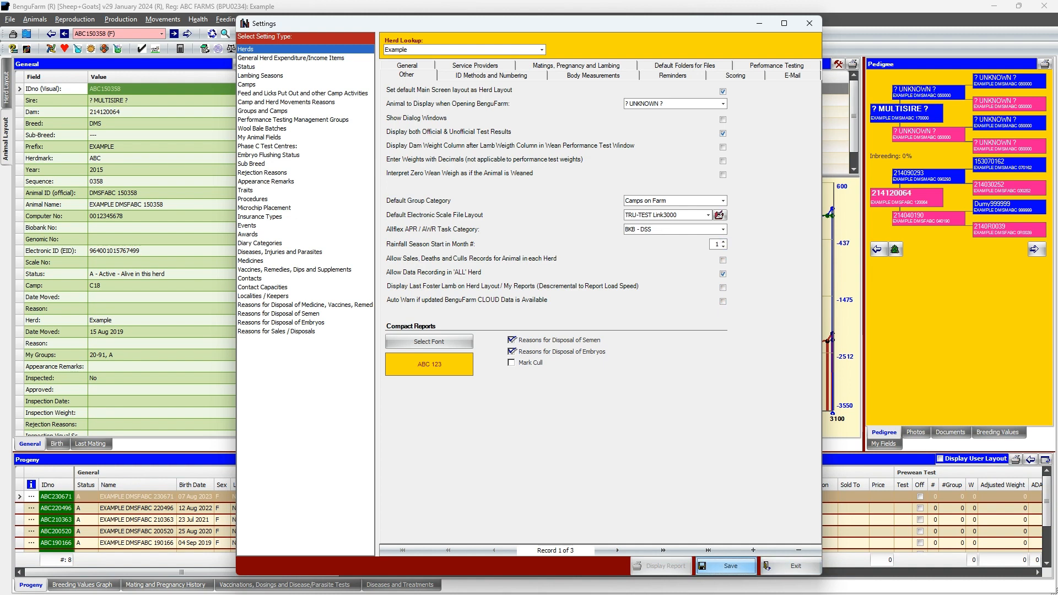
{"action": "key", "text": "Return"}
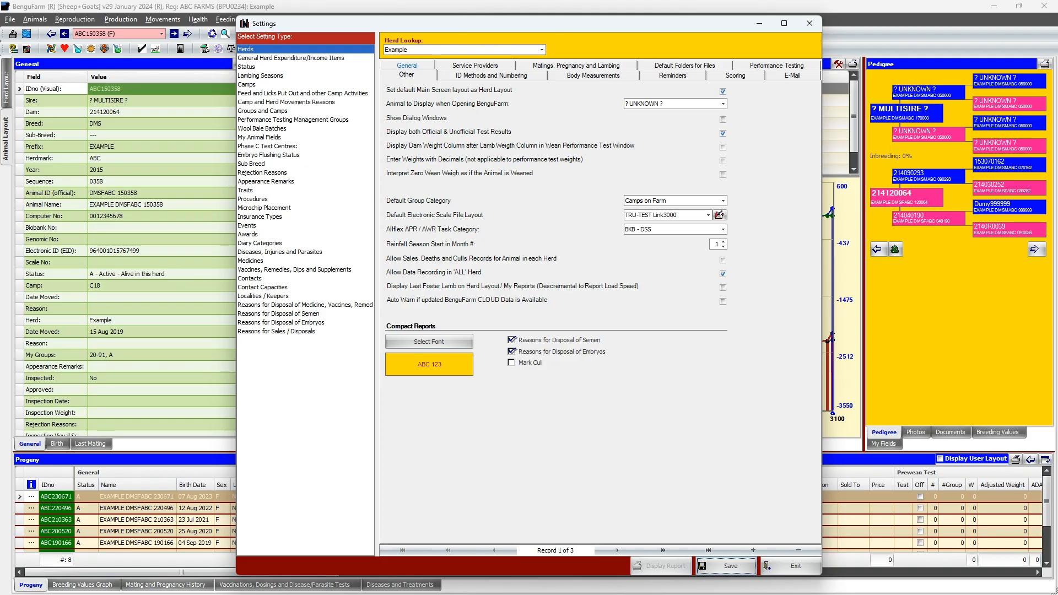
Check the Herd Designation Mark and Breed in the Example herd's general settings
{"action": "left_click", "coordinate": [407, 66]}
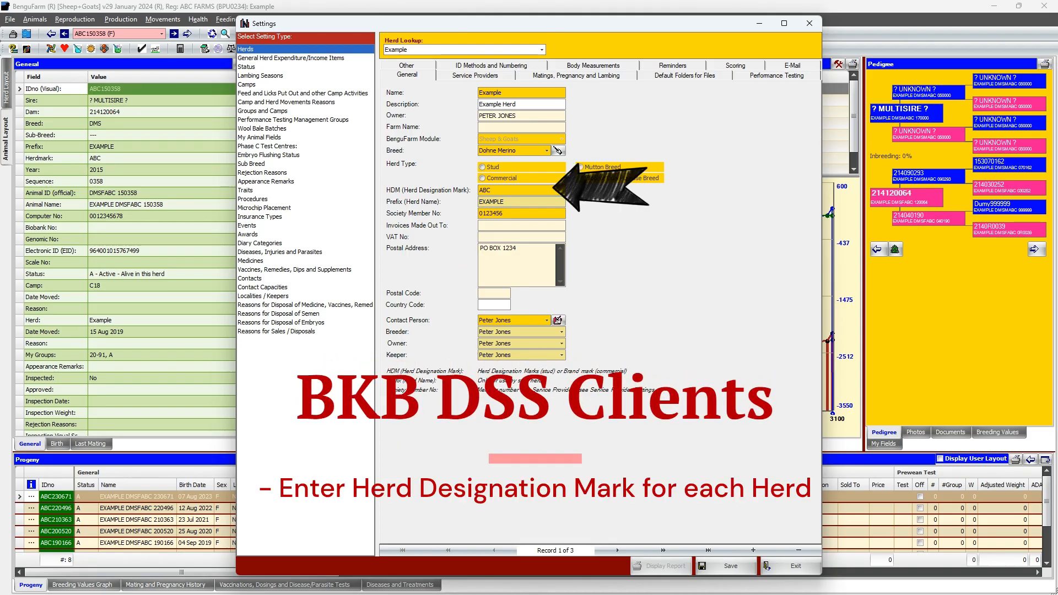
{"action": "double_click", "coordinate": [484, 190]}
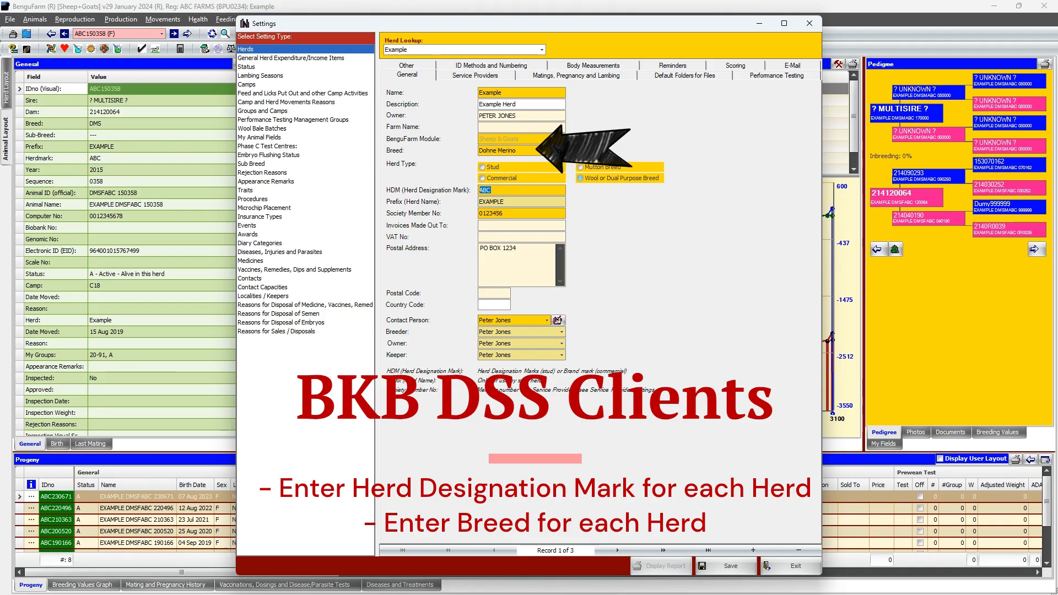
{"action": "left_click", "coordinate": [547, 150]}
{"action": "left_click", "coordinate": [547, 150]}
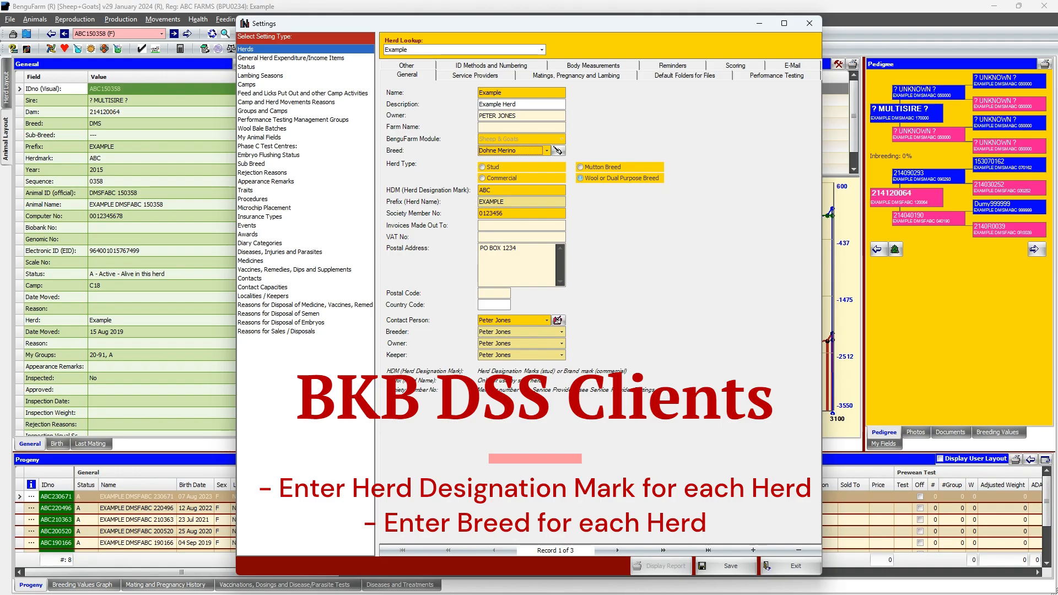
{"action": "double_click", "coordinate": [485, 190]}
{"action": "left_click", "coordinate": [485, 190]}
{"action": "double_click", "coordinate": [485, 190]}
{"action": "left_click", "coordinate": [547, 151]}
{"action": "key", "text": "Escape"}
{"action": "double_click", "coordinate": [485, 190]}
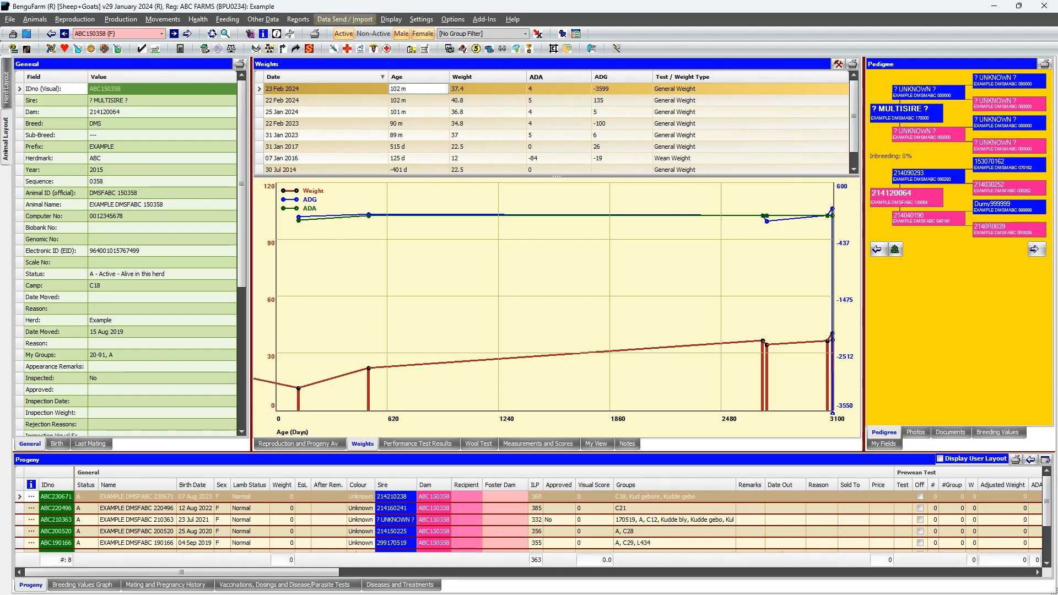
Open the Agrident/Allflex EID reader data exchange, choose COM3 - APR600 as the COM port and refresh the port list
{"action": "left_click", "coordinate": [345, 19]}
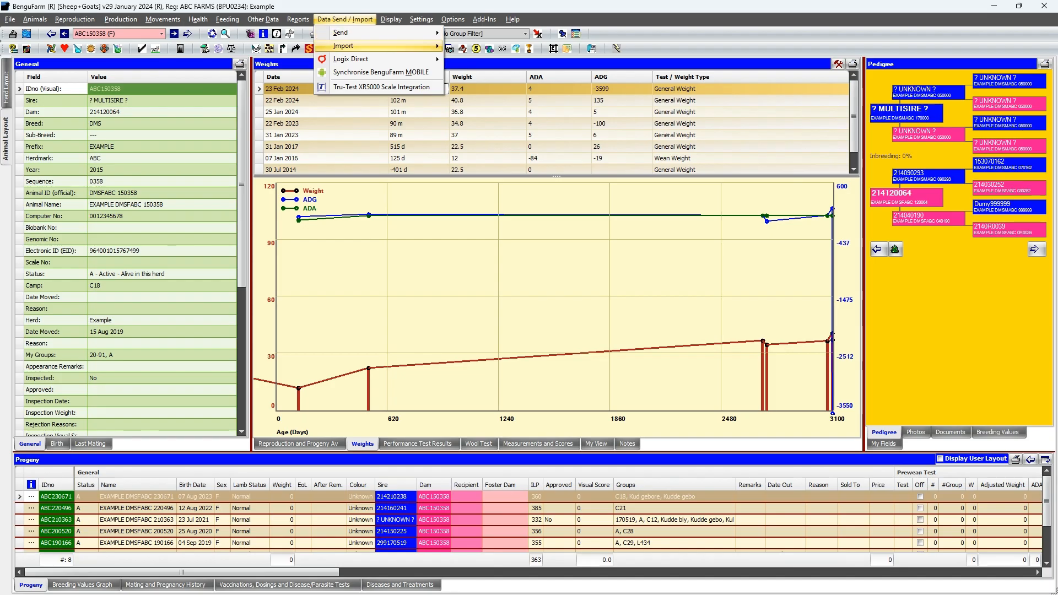
{"action": "mouse_move", "coordinate": [375, 46]}
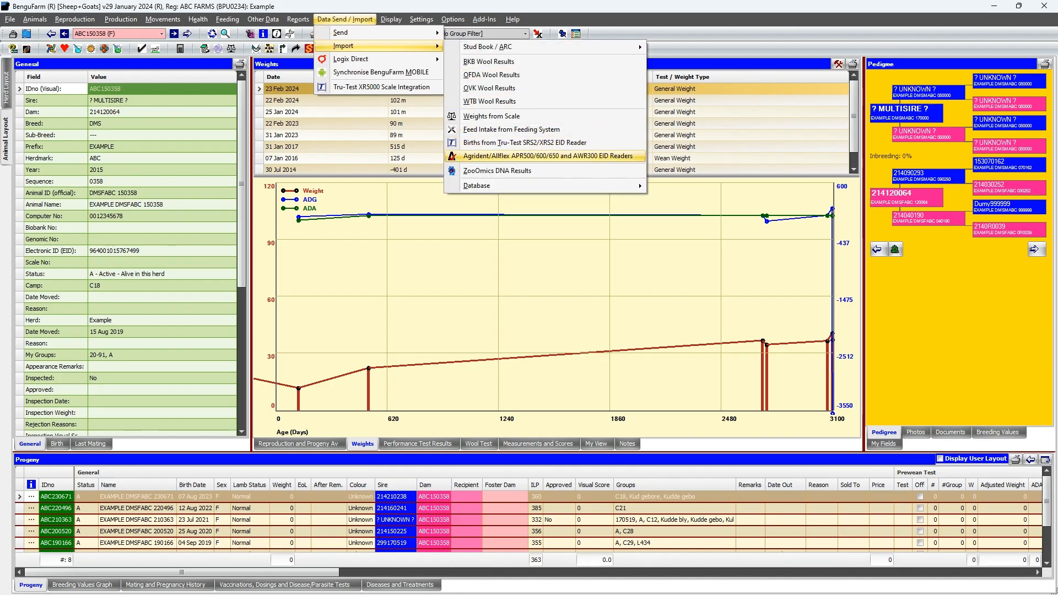
{"action": "left_click", "coordinate": [547, 155]}
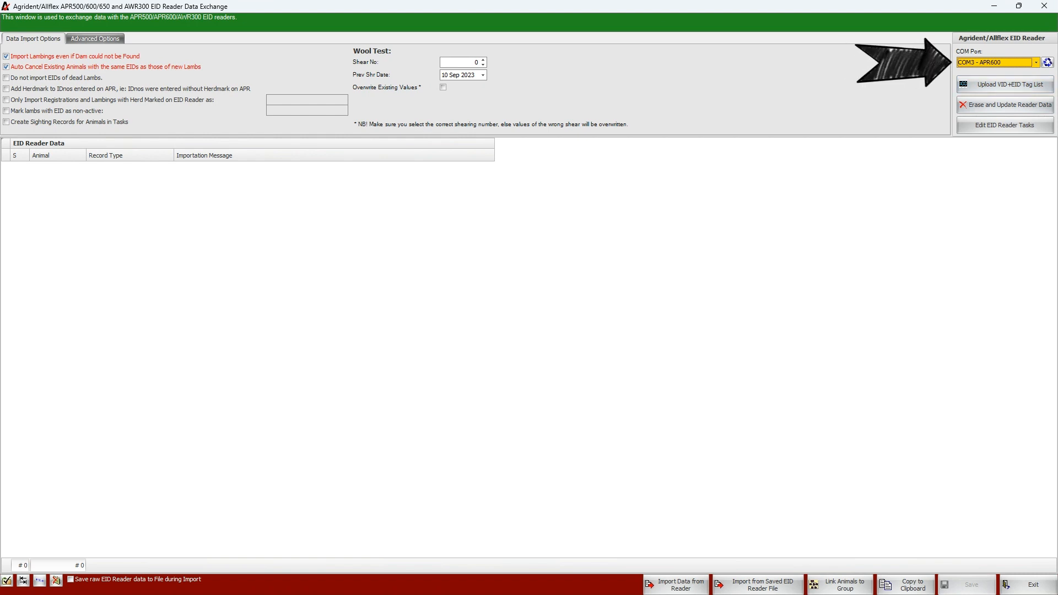
{"action": "left_click", "coordinate": [1036, 62]}
{"action": "left_click", "coordinate": [974, 85]}
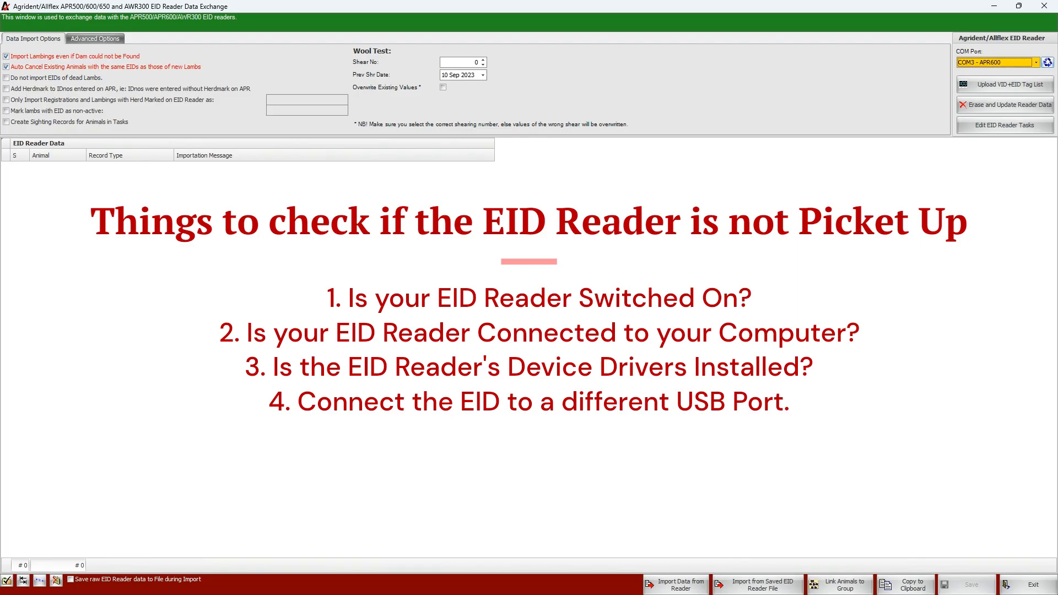
{"action": "left_click", "coordinate": [1047, 62]}
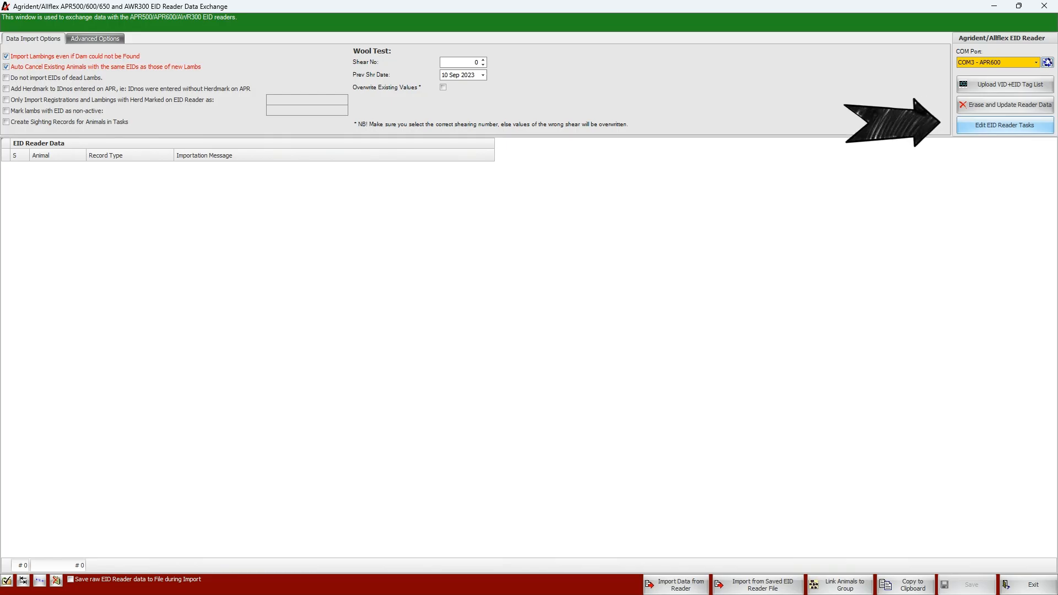
Open the EID reader task definitions and set the type of tags used to EIDs only
{"action": "left_click", "coordinate": [1004, 125]}
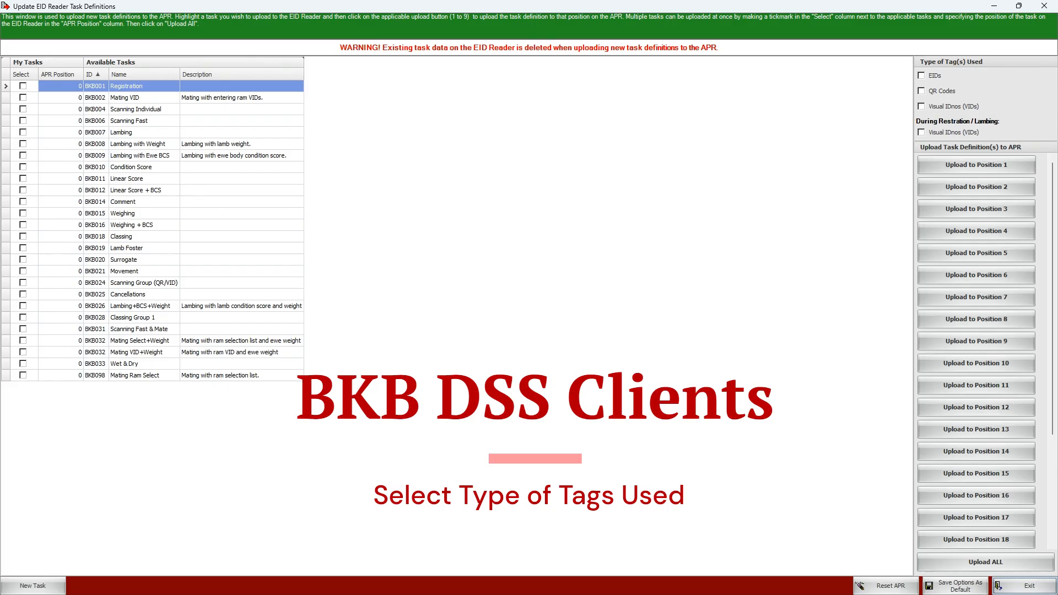
{"action": "left_click", "coordinate": [922, 75]}
{"action": "left_click", "coordinate": [922, 76]}
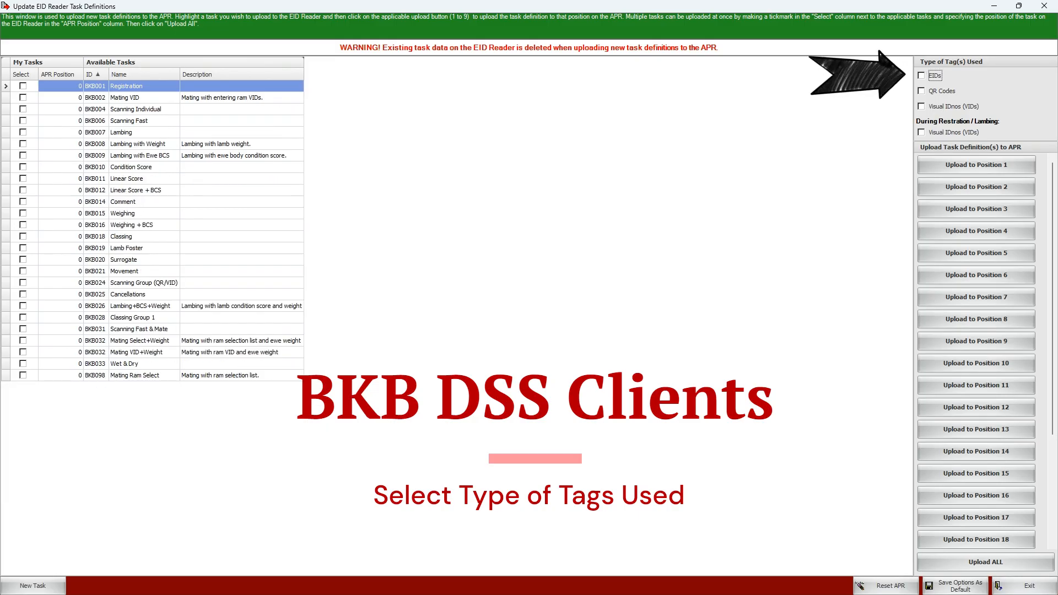
{"action": "left_click", "coordinate": [921, 91]}
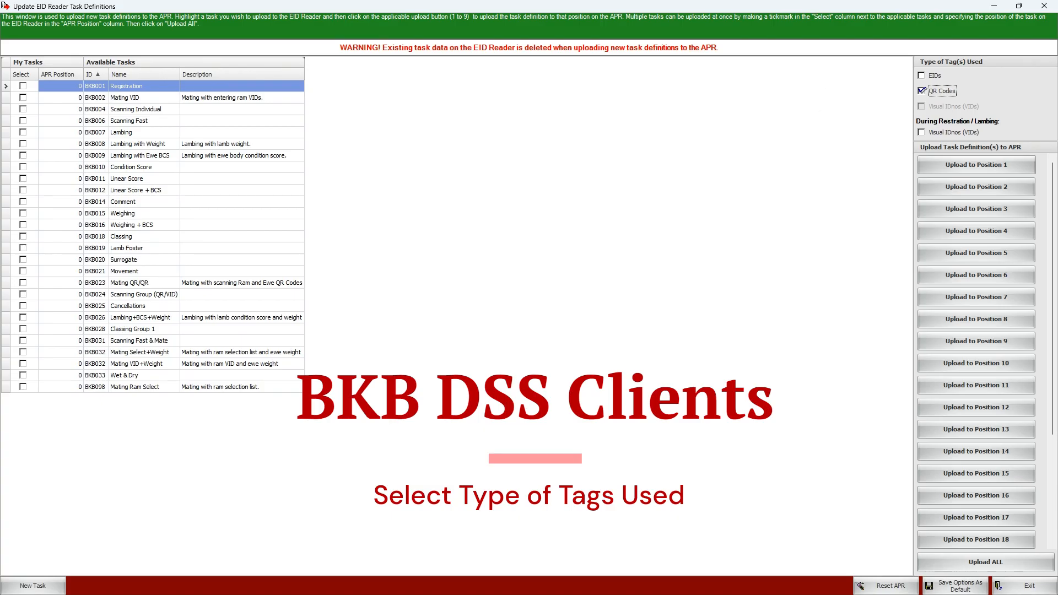
{"action": "left_click", "coordinate": [922, 90]}
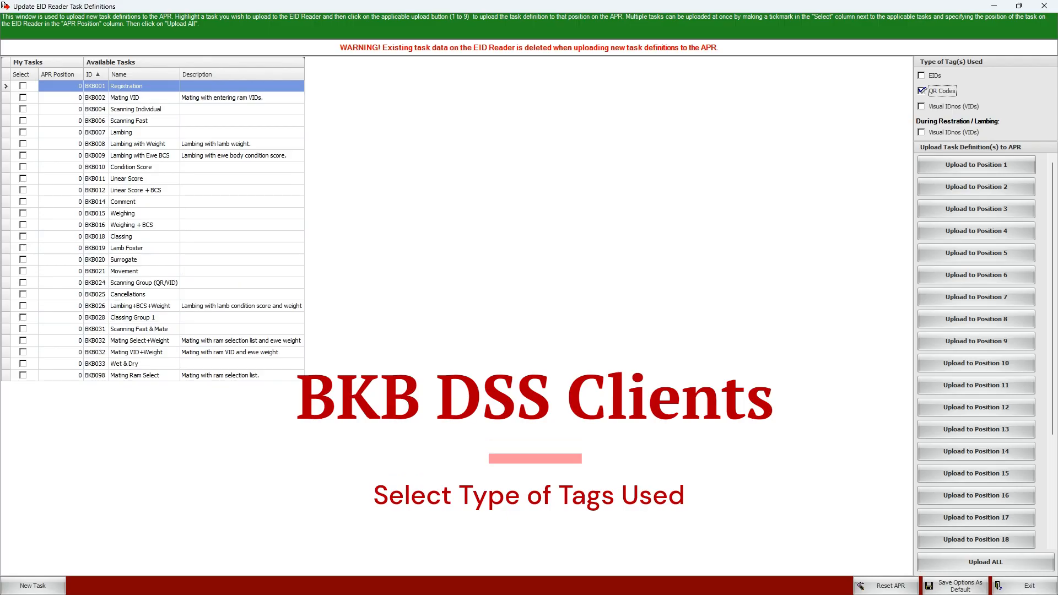
{"action": "left_click", "coordinate": [922, 106]}
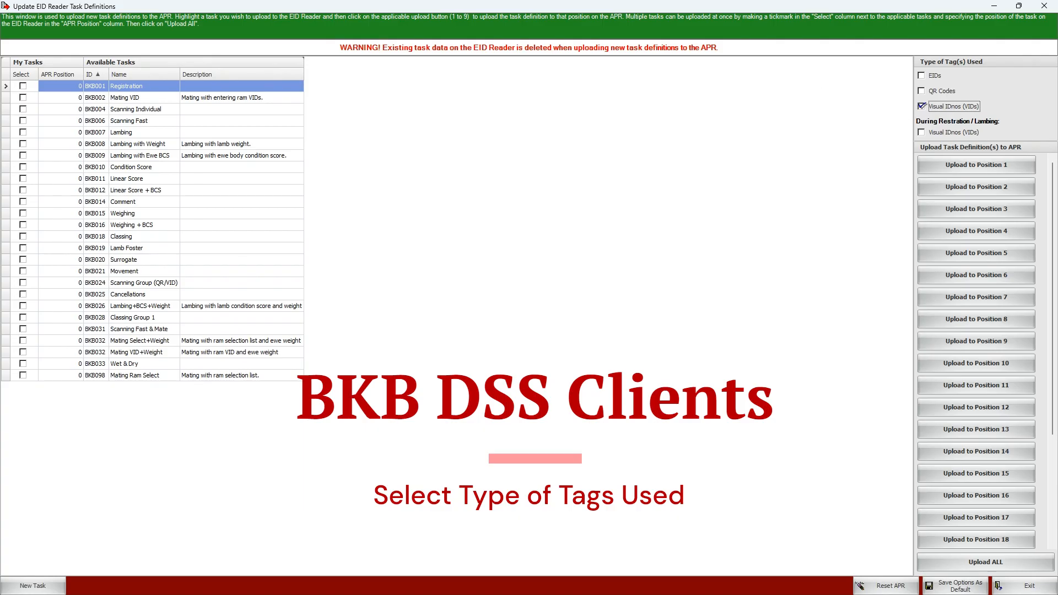
{"action": "left_click", "coordinate": [922, 106]}
{"action": "left_click", "coordinate": [921, 76]}
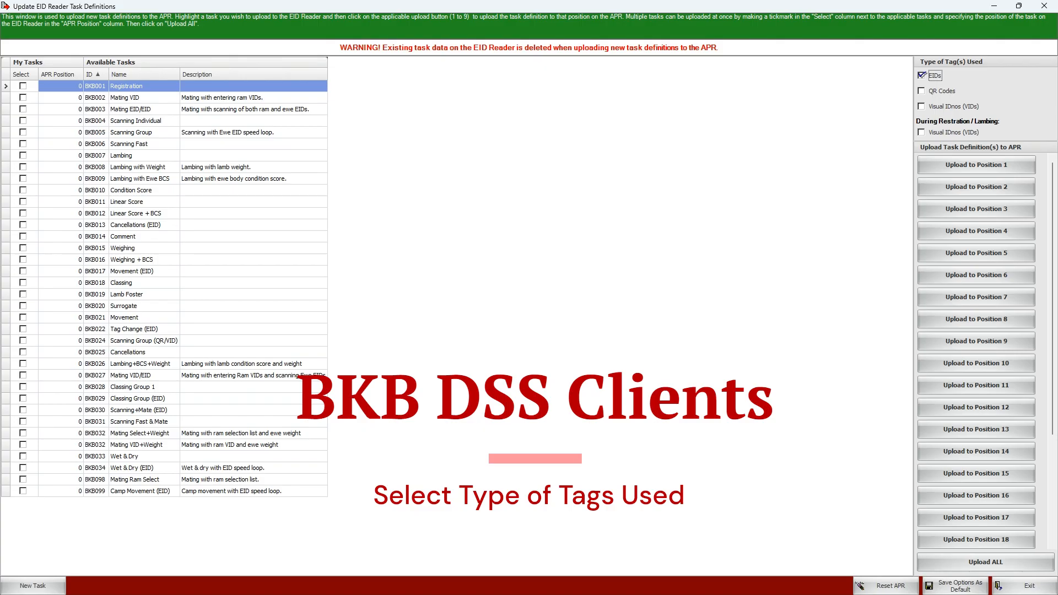
Enable Visual IDnos (VIDs) during registration/lambing, try QR Codes as the tag type and switch back to EIDs
{"action": "left_click", "coordinate": [921, 132]}
{"action": "left_click", "coordinate": [922, 106]}
{"action": "left_click", "coordinate": [922, 107]}
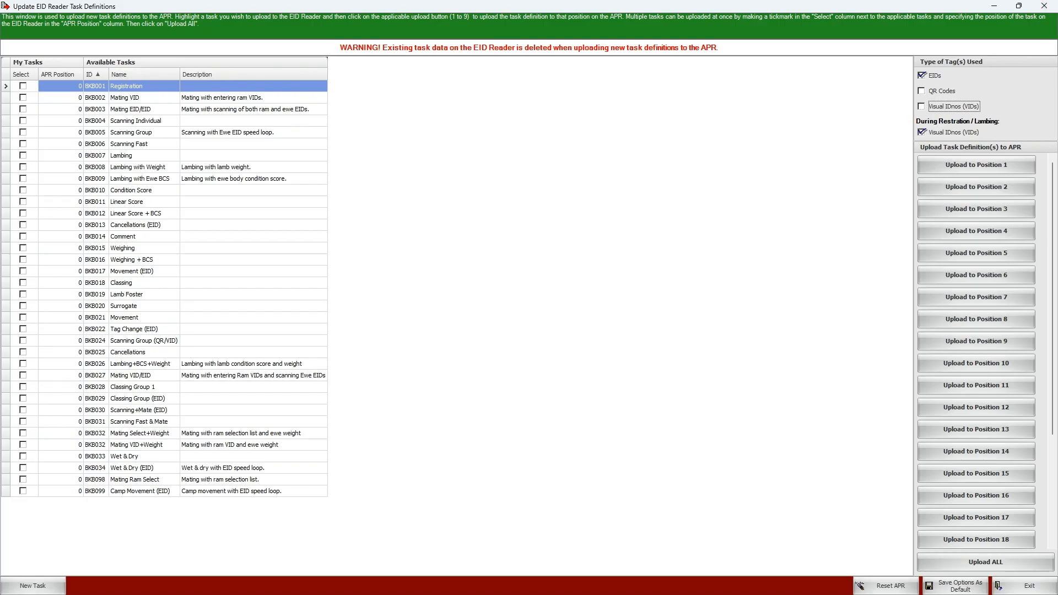
{"action": "left_click", "coordinate": [921, 91]}
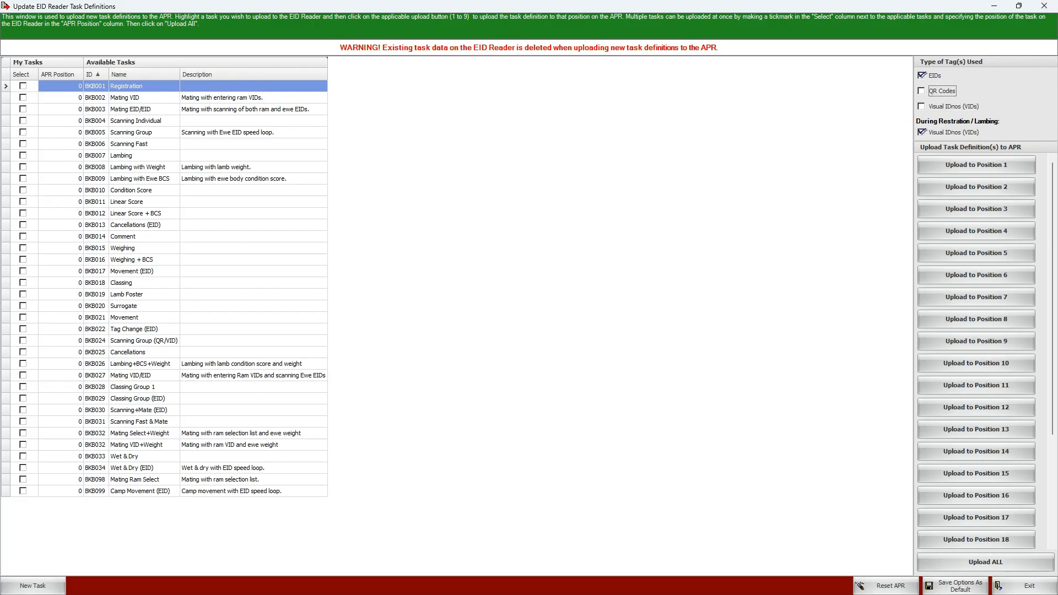
{"action": "left_click", "coordinate": [922, 75]}
Upload the BKB001 Registration task to position 1 on the EID reader, overwriting the existing task there
{"action": "left_click", "coordinate": [144, 86]}
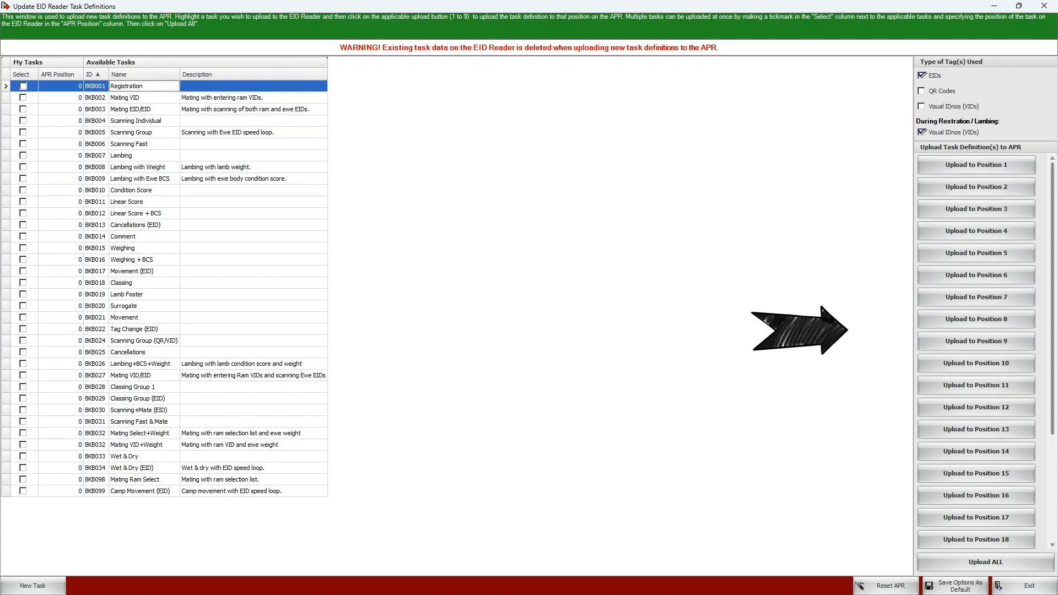
{"action": "scroll", "coordinate": [976, 353], "scroll_direction": "down", "scroll_amount": 5}
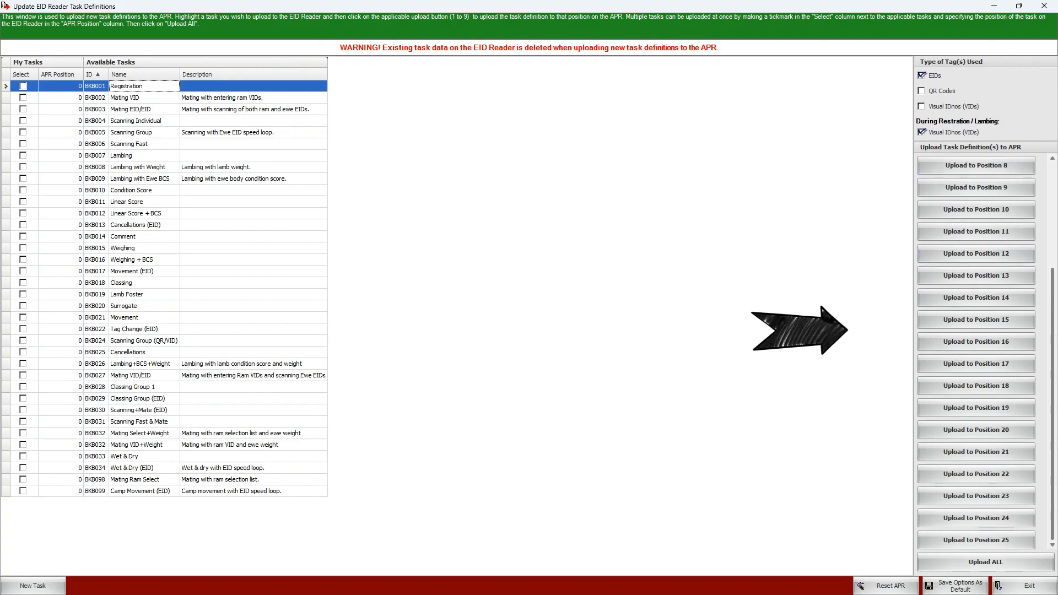
{"action": "scroll", "coordinate": [976, 352], "scroll_direction": "up", "scroll_amount": 5}
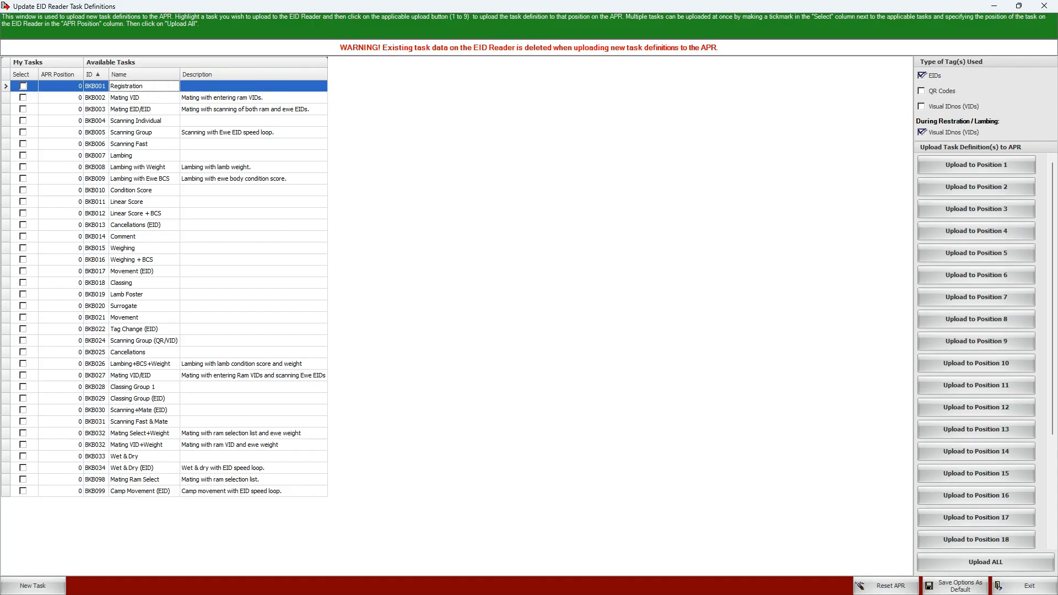
{"action": "left_click", "coordinate": [975, 164]}
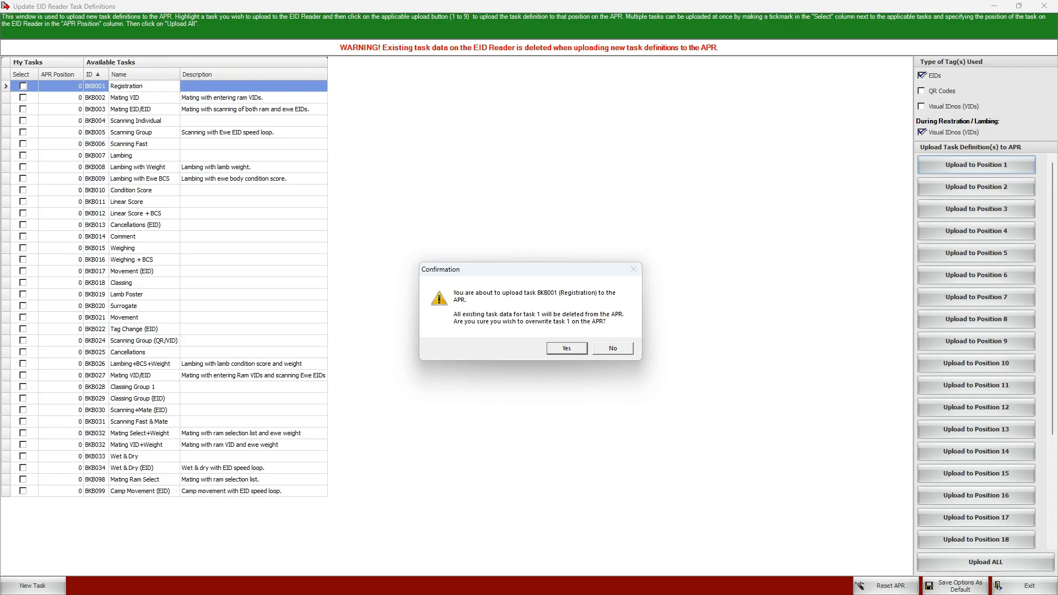
{"action": "key", "text": "Return"}
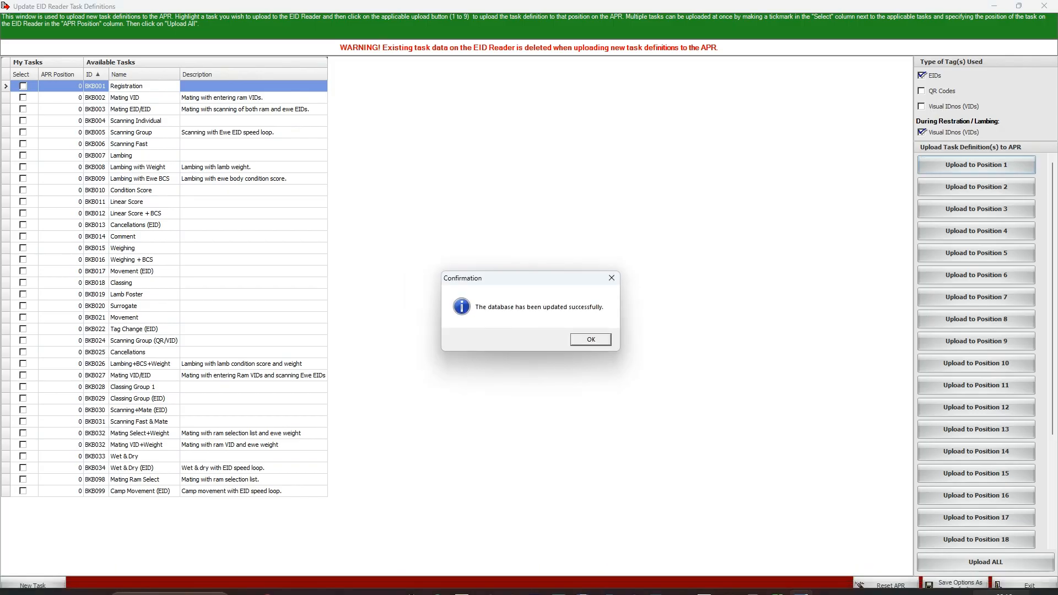
{"action": "key", "text": "Return"}
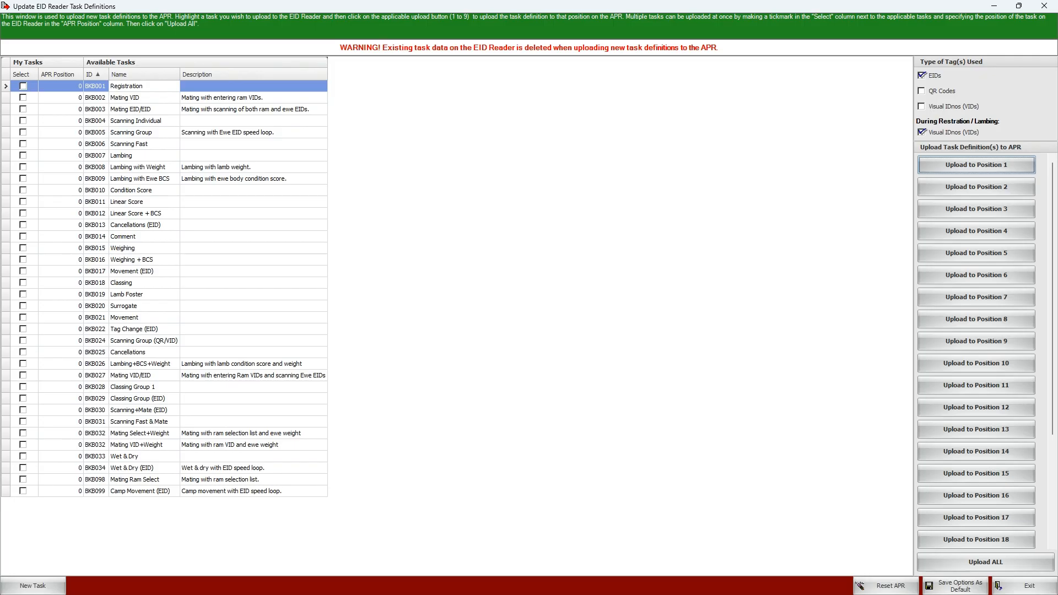
Upload the BKB007 Lambing task to position 2 on the EID reader, overwriting the existing task there
{"action": "left_click", "coordinate": [144, 156]}
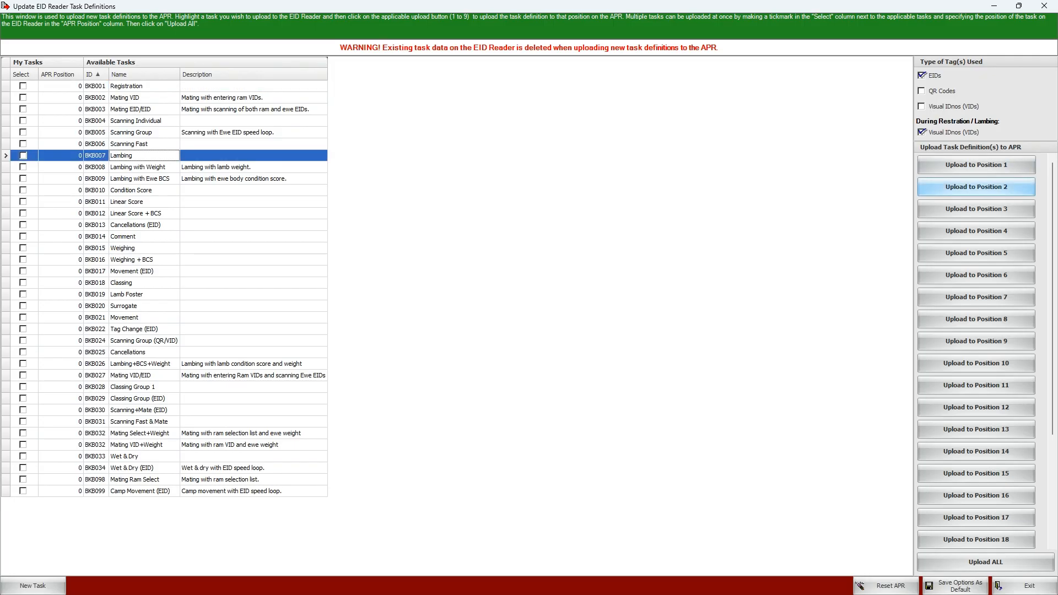
{"action": "left_click", "coordinate": [975, 186]}
{"action": "key", "text": "Return"}
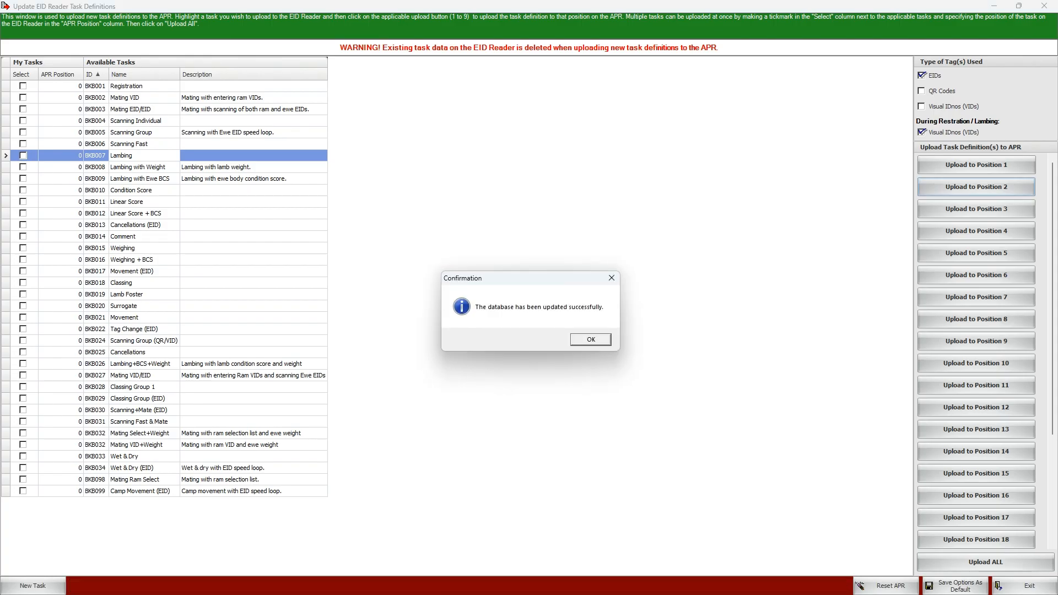
{"action": "left_click", "coordinate": [585, 336]}
Upload the BKB011 Linear Score task to position 7 on the EID reader, overwriting the existing task there
{"action": "left_click", "coordinate": [144, 201]}
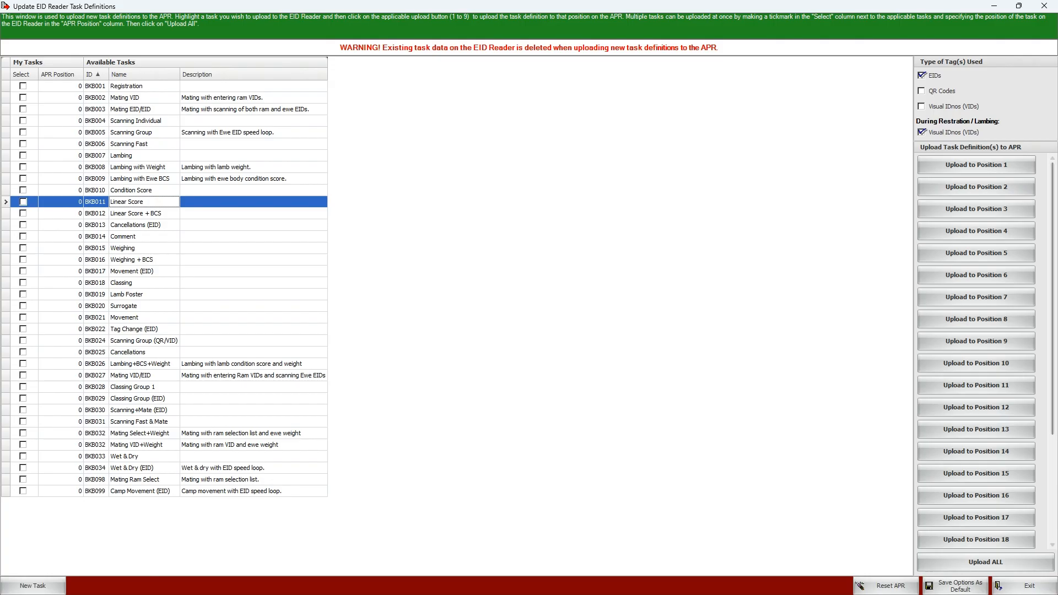
{"action": "left_click", "coordinate": [975, 297]}
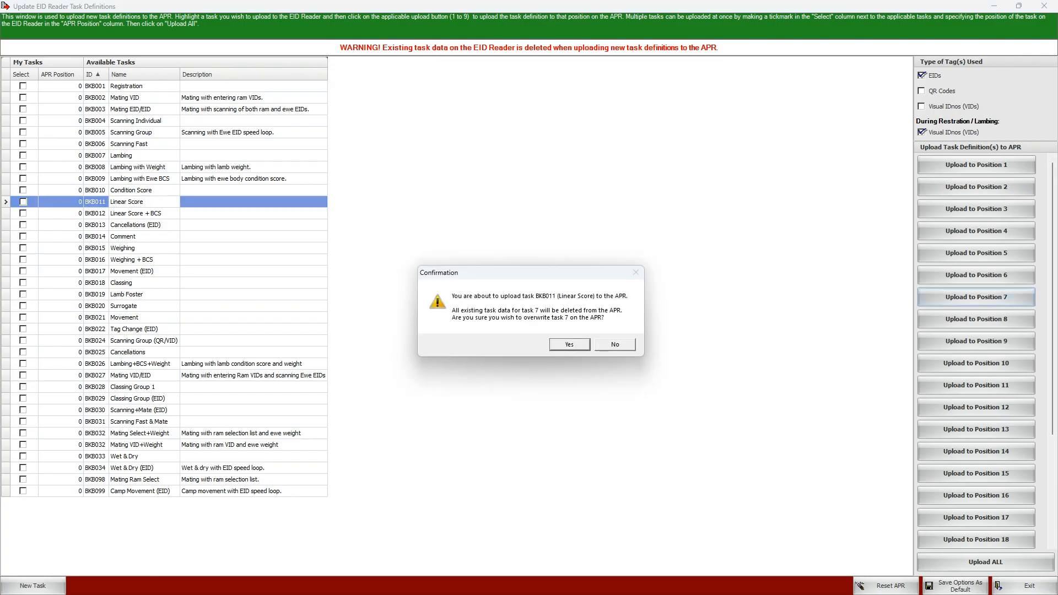
{"action": "key", "text": "Return"}
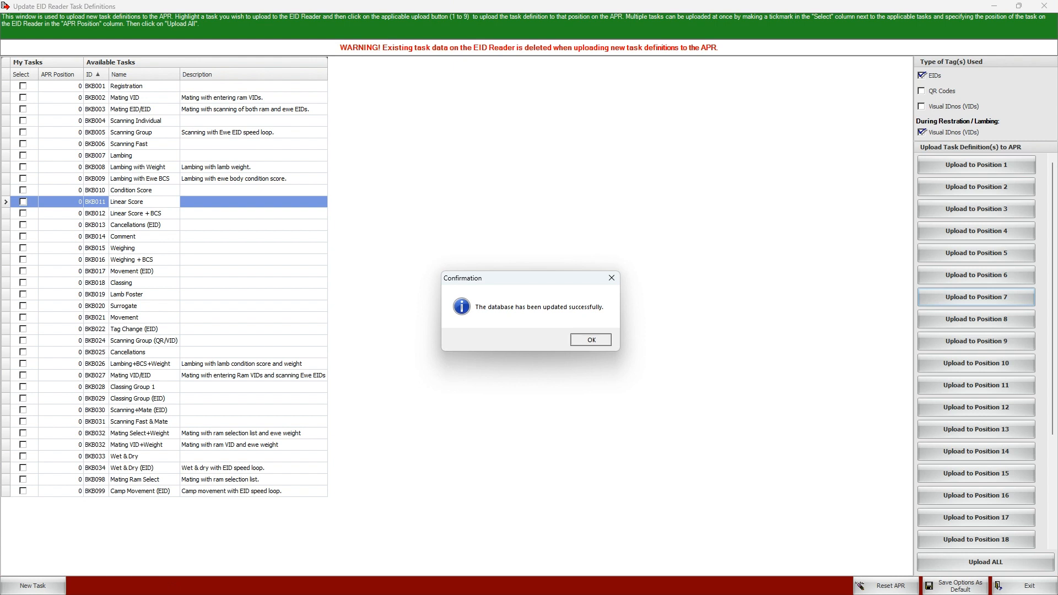
{"action": "key", "text": "Return"}
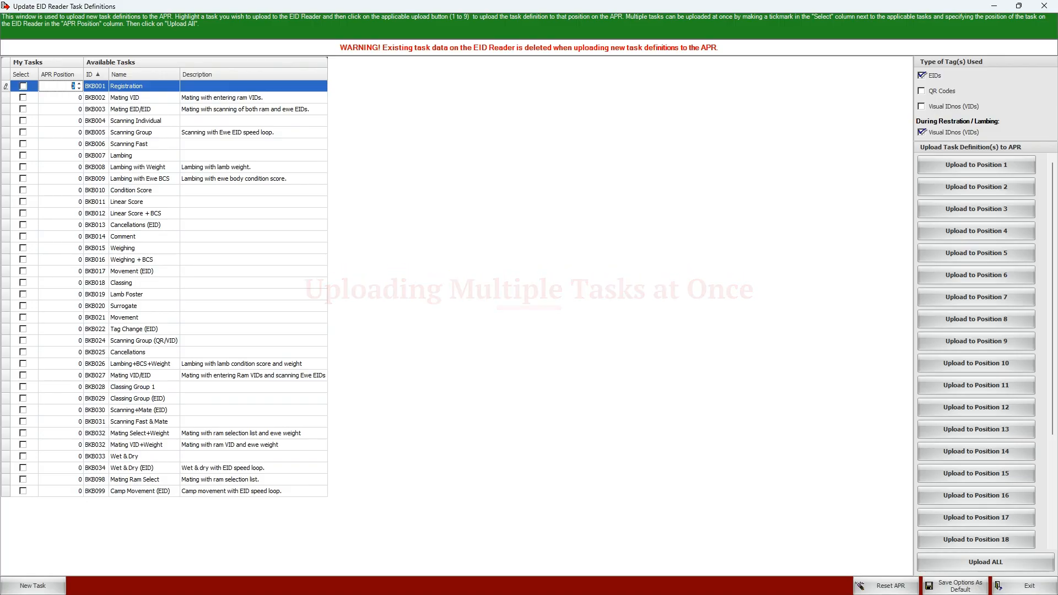
Select the BKB001 Registration task with APR position 1 and the BKB007 Lambing task with APR position 2 for multiple upload
{"action": "left_click", "coordinate": [23, 86]}
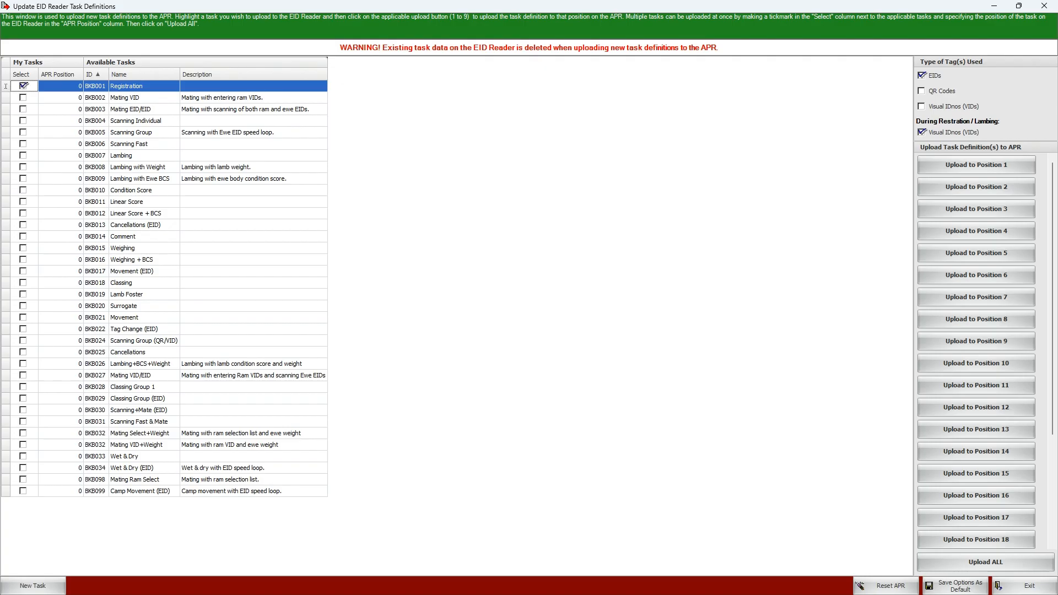
{"action": "left_click", "coordinate": [73, 86]}
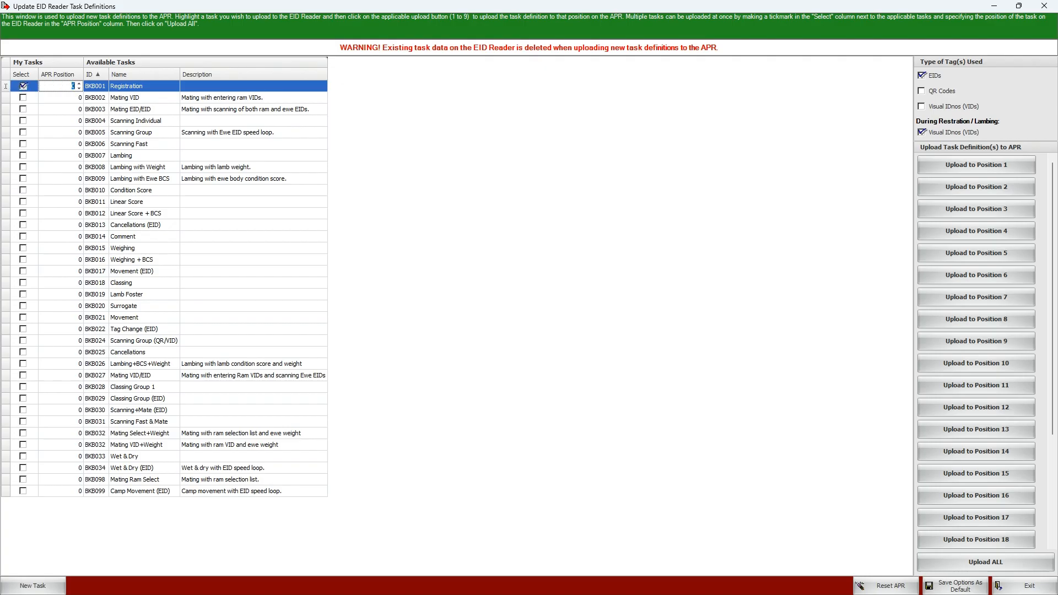
{"action": "type", "text": "1"}
{"action": "left_click", "coordinate": [23, 155]}
{"action": "left_click", "coordinate": [74, 155]}
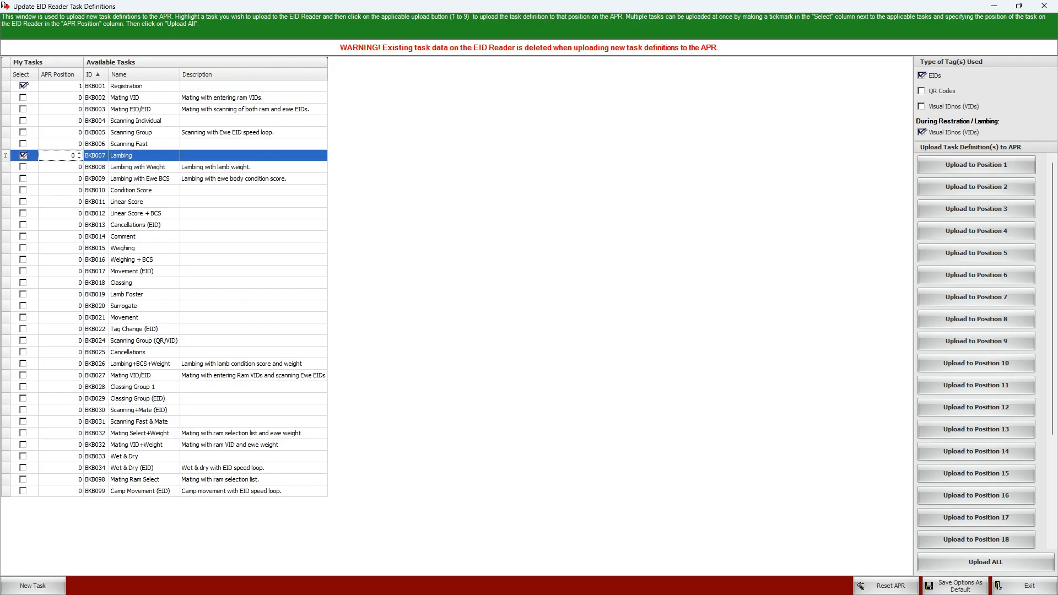
{"action": "type", "text": "2"}
Select the BKB016 Weighing + BCS task with APR position 3 and the BKB021 Movement task with APR position 4
{"action": "left_click", "coordinate": [23, 259]}
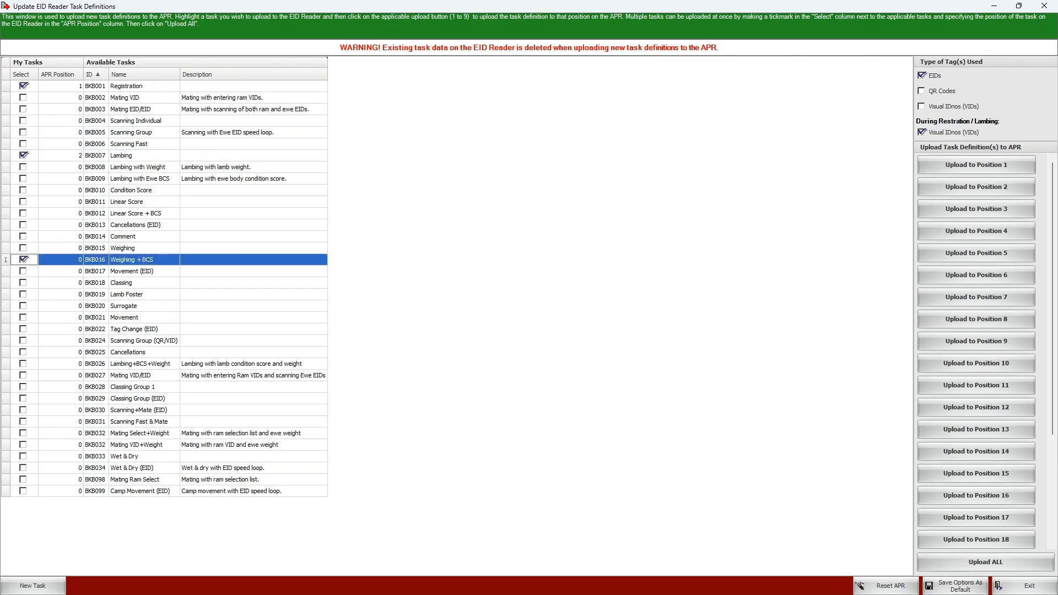
{"action": "left_click", "coordinate": [79, 258]}
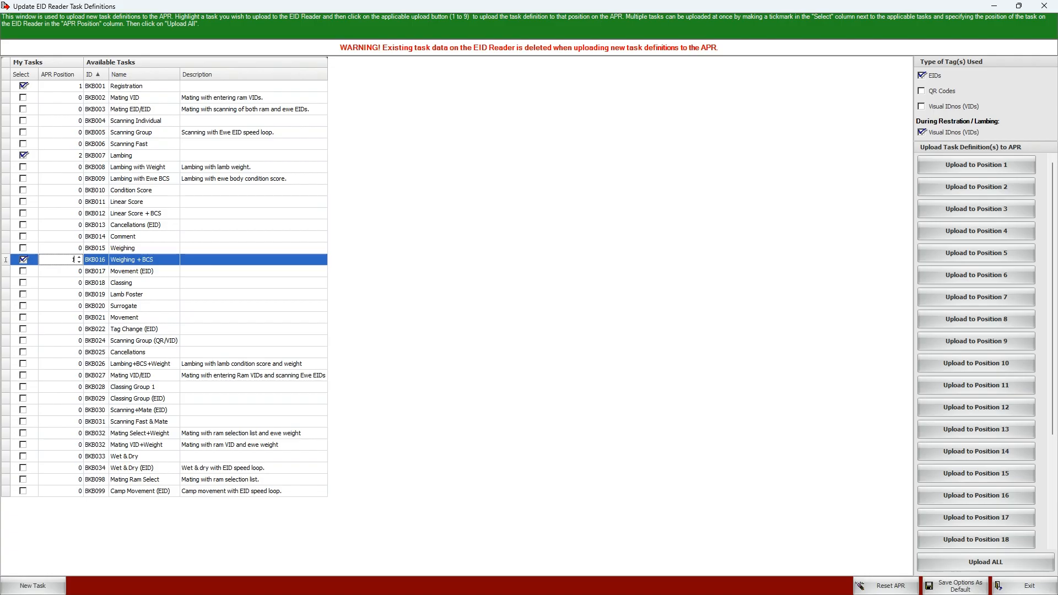
{"action": "key", "text": "Up"}
{"action": "key", "text": "Down"}
{"action": "type", "text": "3"}
{"action": "left_click", "coordinate": [23, 318]}
{"action": "key", "text": "Tab"}
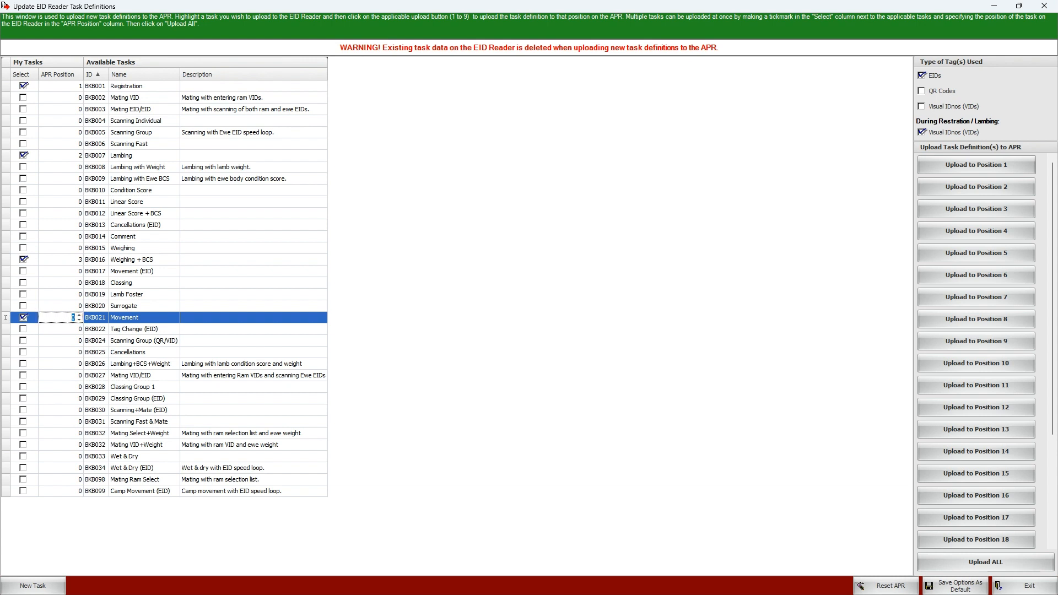
{"action": "type", "text": "4"}
Upload all the selected tasks to the EID reader at once and close the task definitions window
{"action": "left_click", "coordinate": [986, 562]}
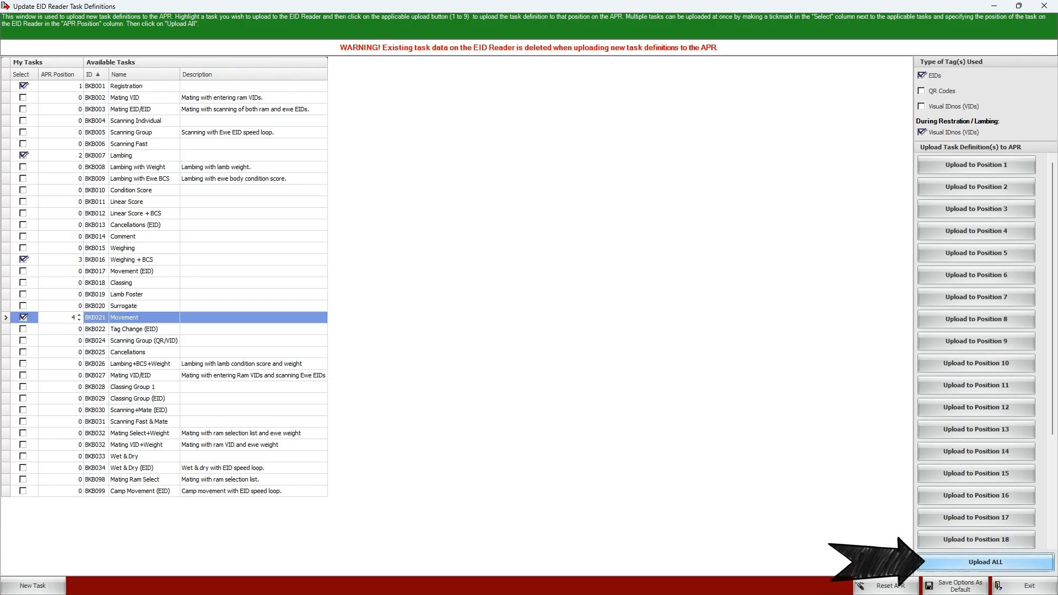
{"action": "left_click", "coordinate": [565, 340]}
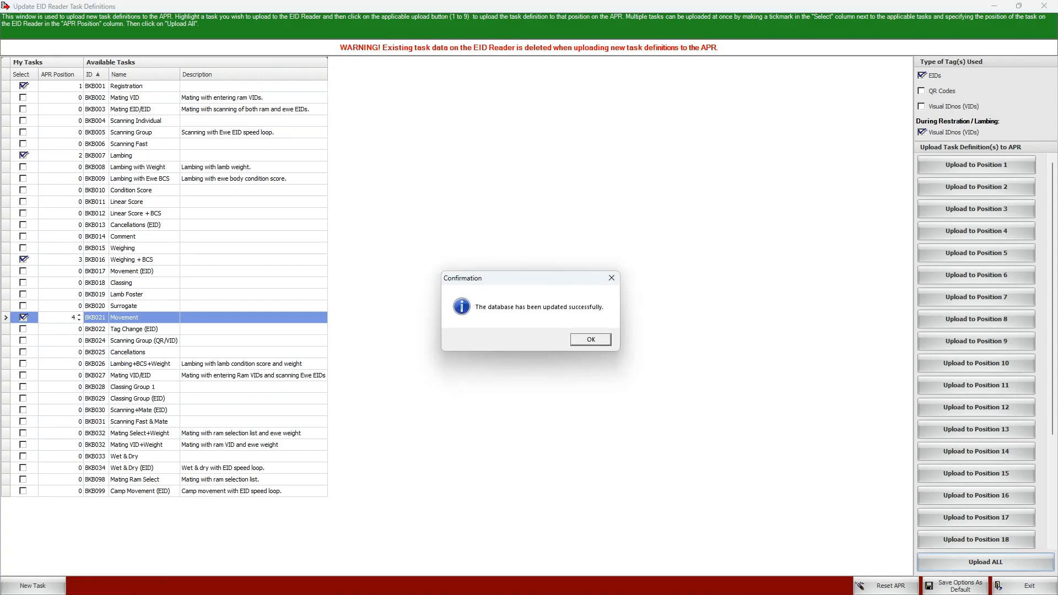
{"action": "key", "text": "Return"}
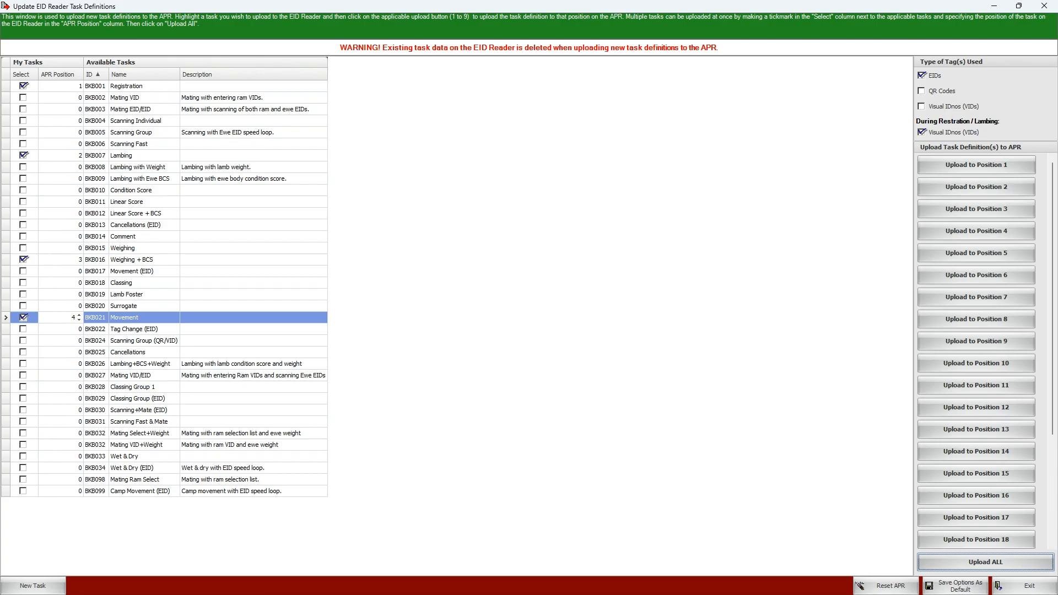
{"action": "left_click", "coordinate": [1027, 585]}
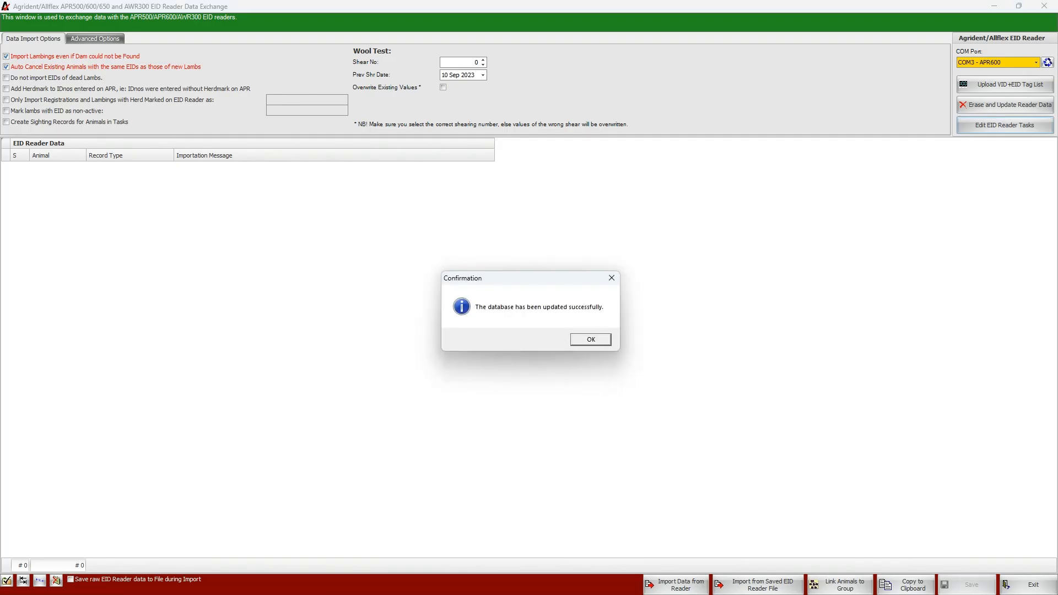
{"action": "key", "text": "Return"}
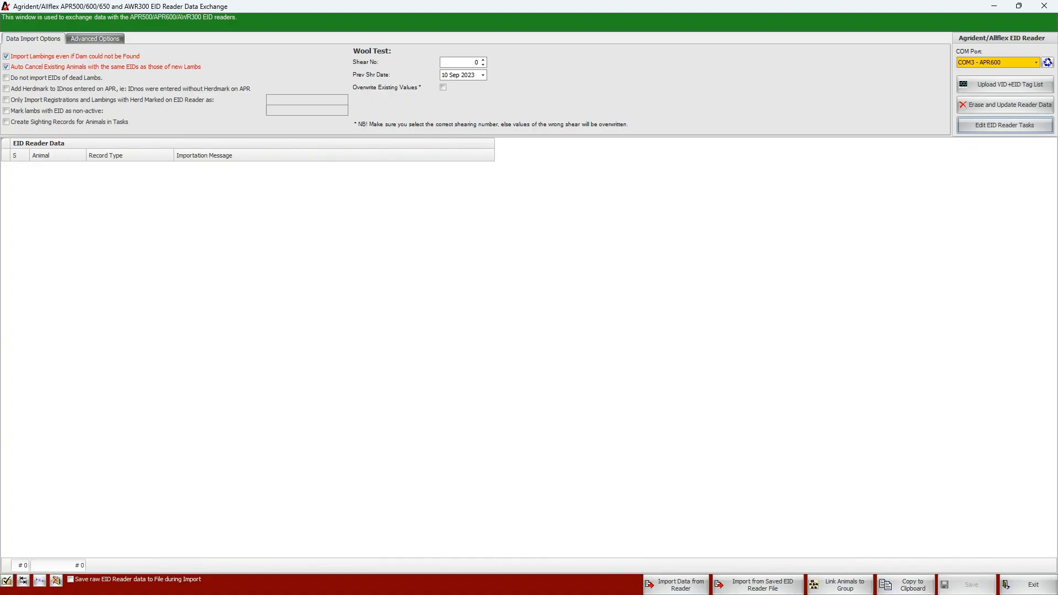